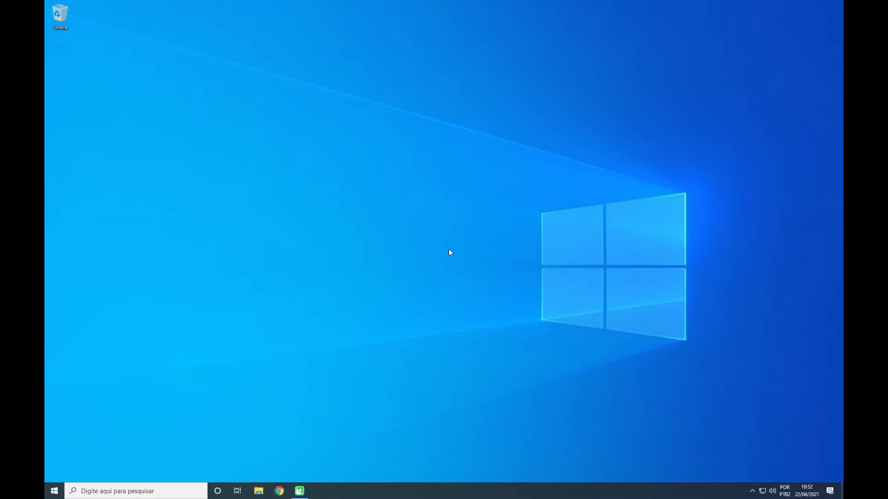
# Check the hidden notification area icons for CheckACServer
pyautogui.click(751, 491)
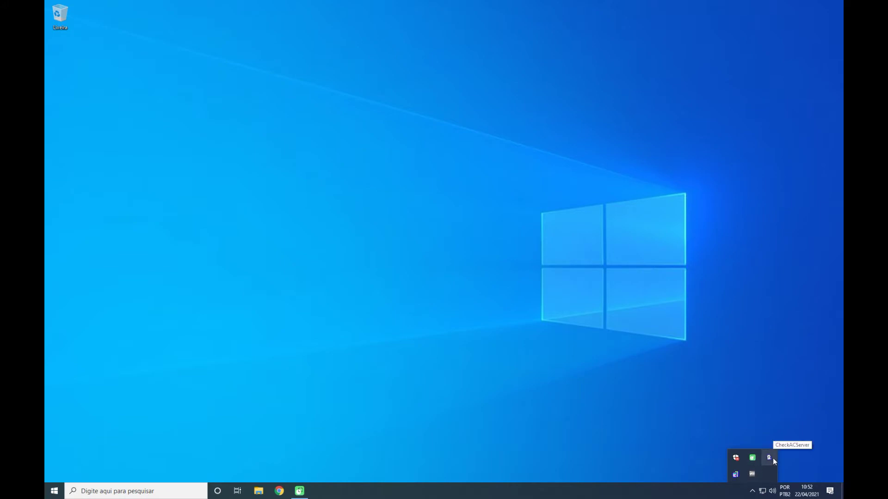
pyautogui.click(752, 492)
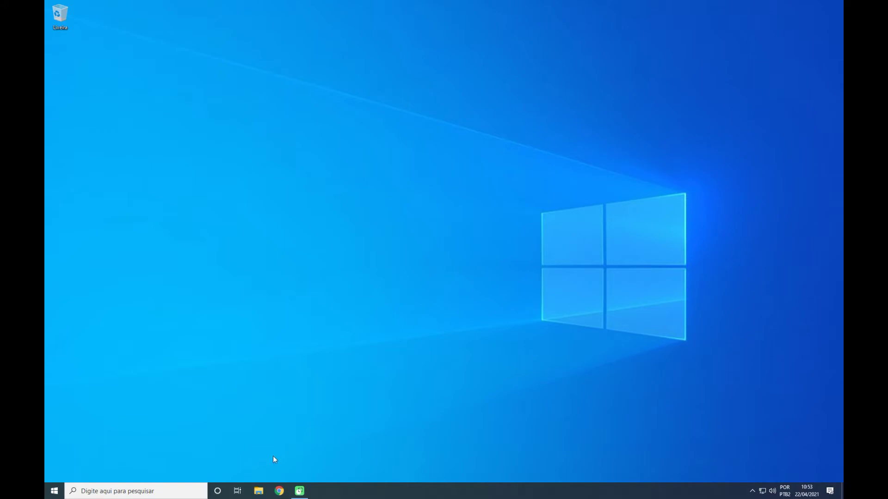
# Open the Server folder under Access Manager in Arquivos de Programas (x86) on drive C
pyautogui.click(258, 491)
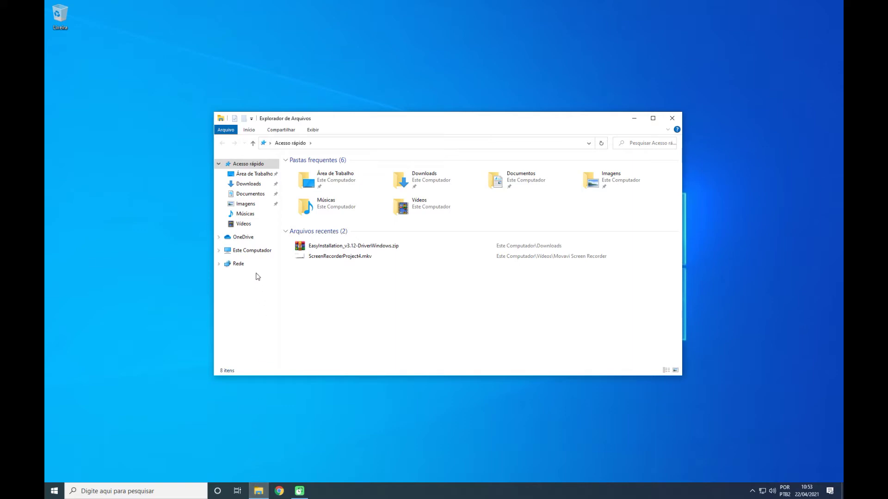
pyautogui.click(256, 253)
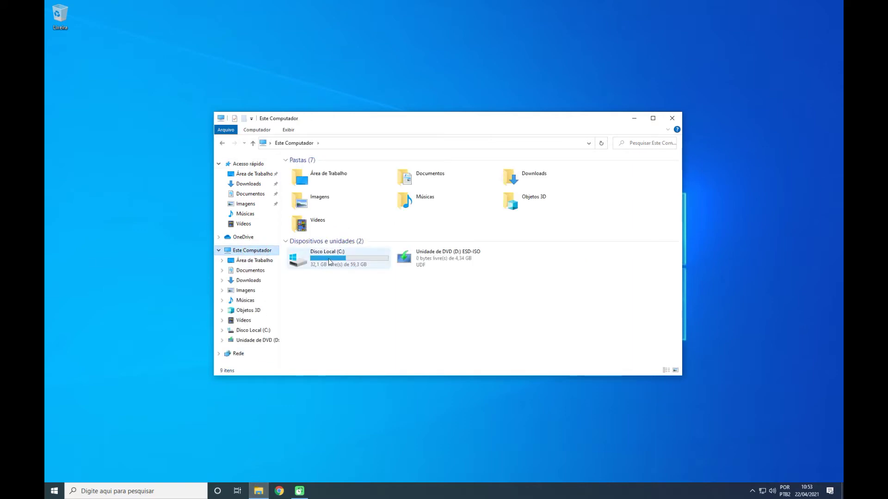
pyautogui.doubleClick(329, 262)
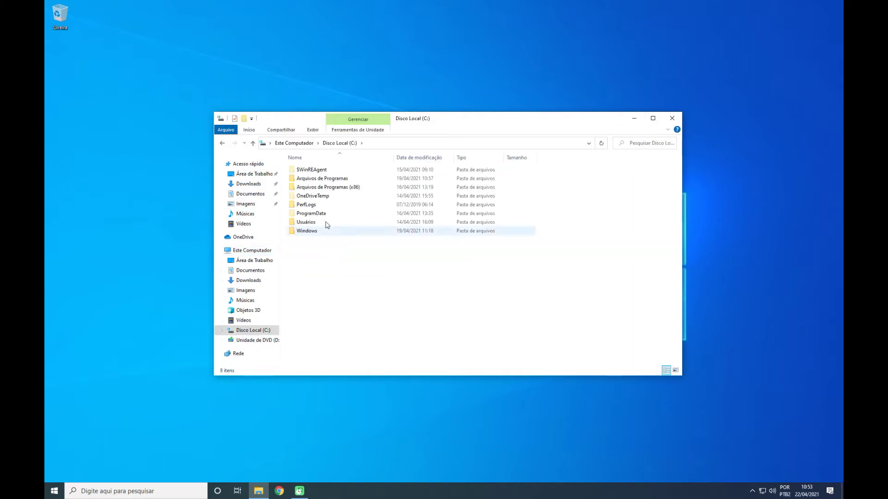
pyautogui.doubleClick(326, 187)
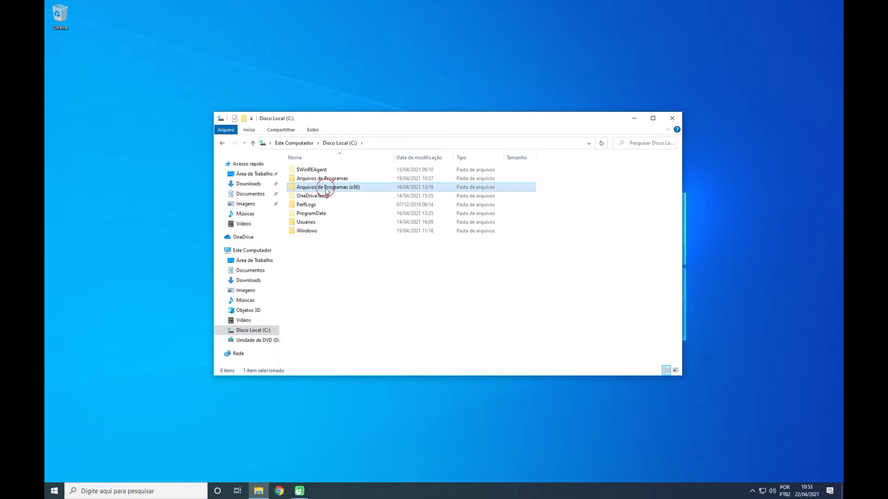
pyautogui.doubleClick(322, 171)
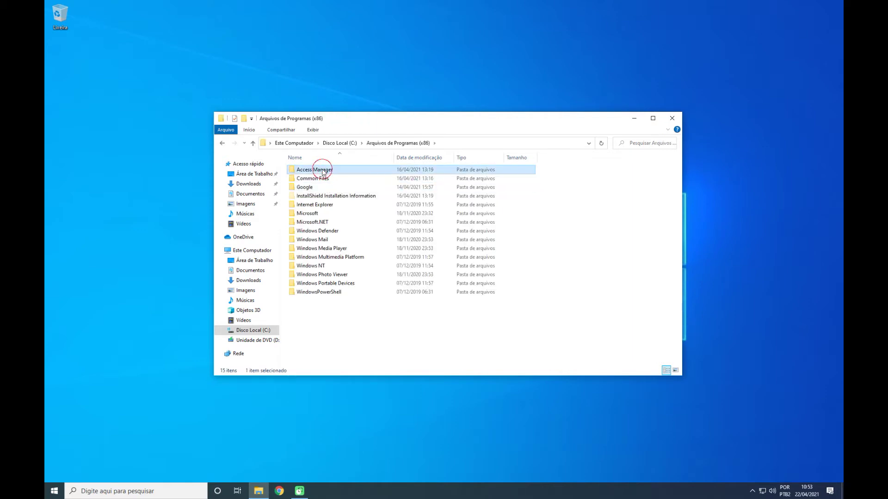
pyautogui.doubleClick(304, 187)
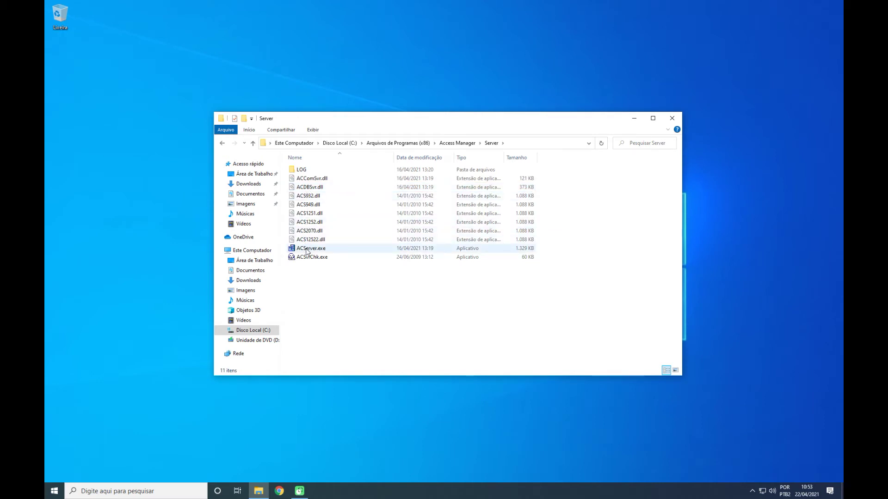
# Run ACServer.exe as administrator, allow it to make changes, and dismiss its notice
pyautogui.rightClick(306, 250)
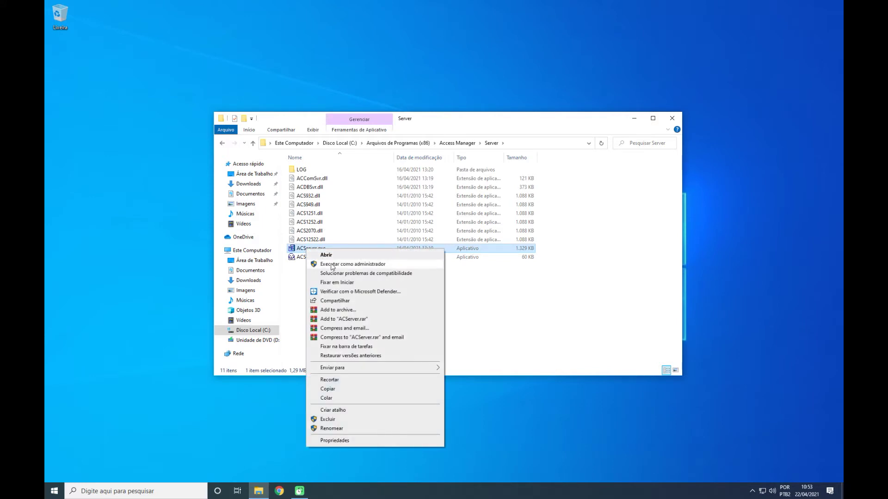
pyautogui.click(331, 265)
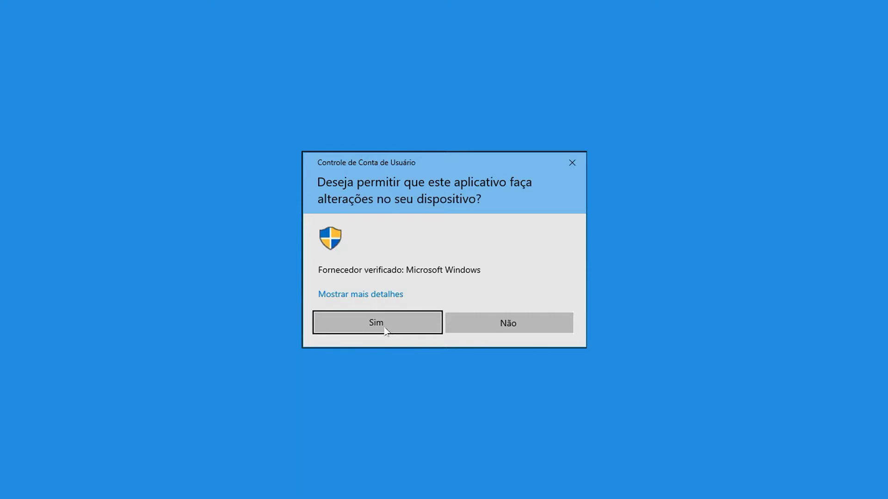
pyautogui.click(377, 323)
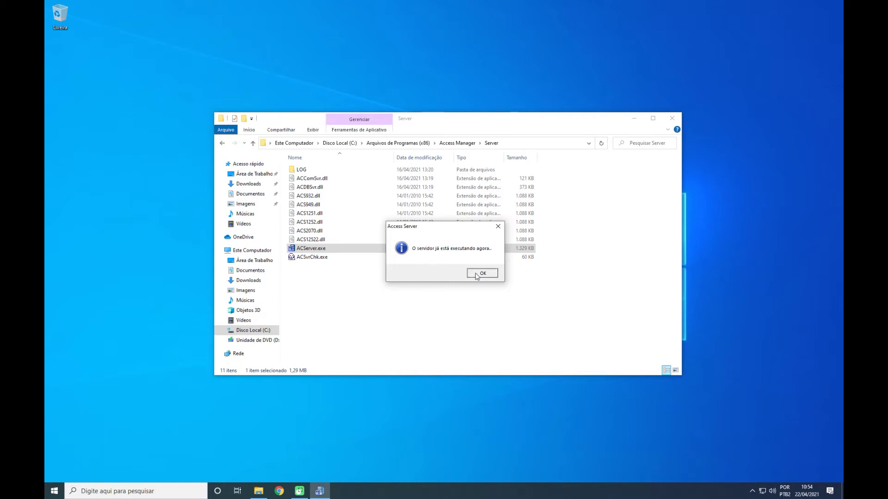
pyautogui.click(477, 274)
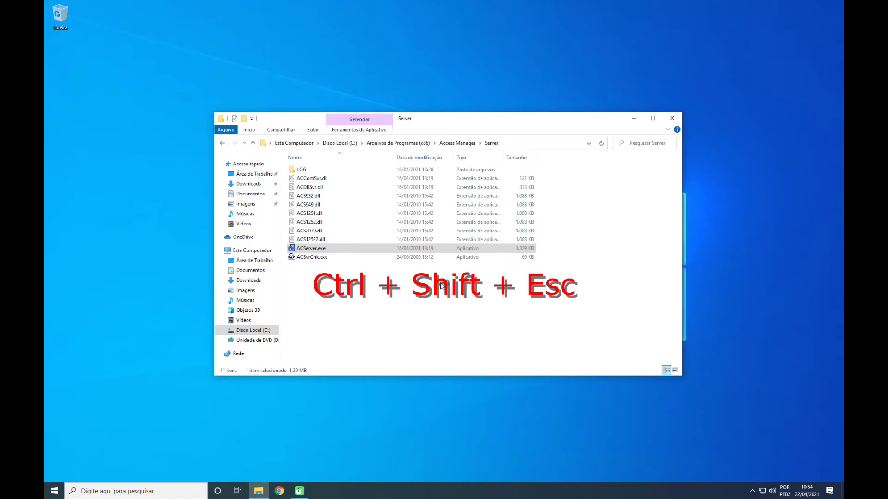
# Examine the NITGEN Access Manager Server startup entry in Task Manager and close it
pyautogui.hotkey('ctrl', 'shift', 'Escape')
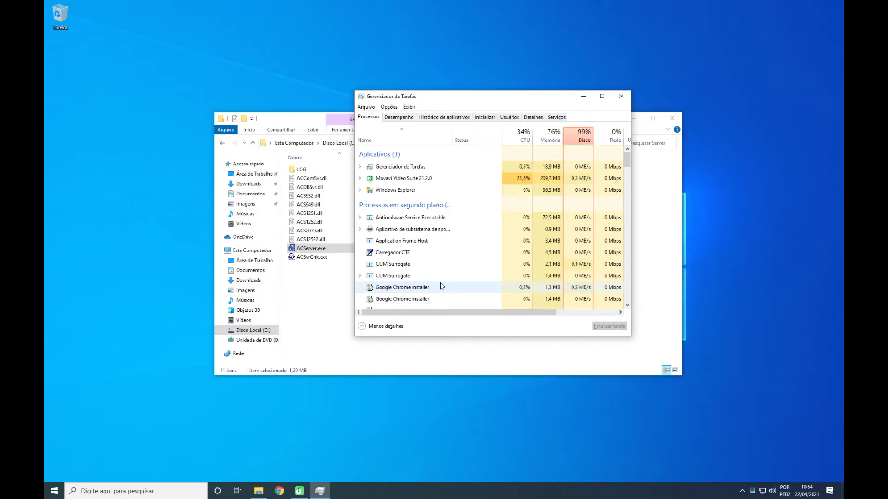
pyautogui.click(484, 117)
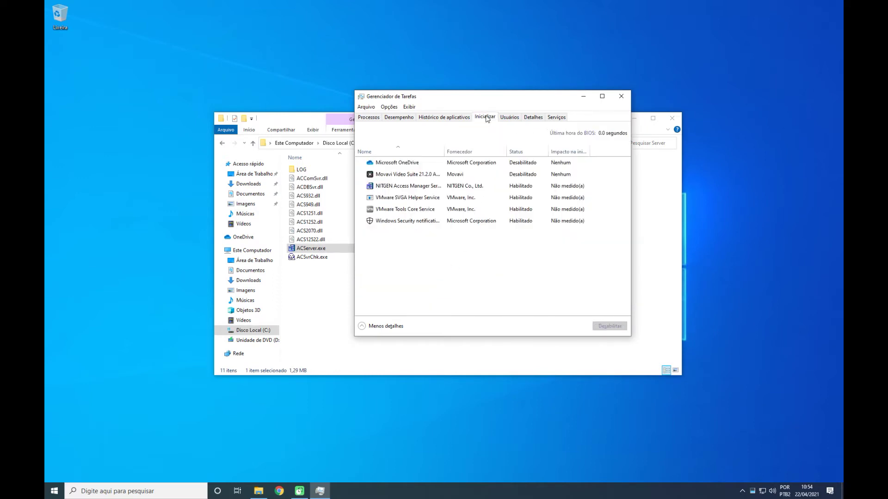
pyautogui.click(404, 189)
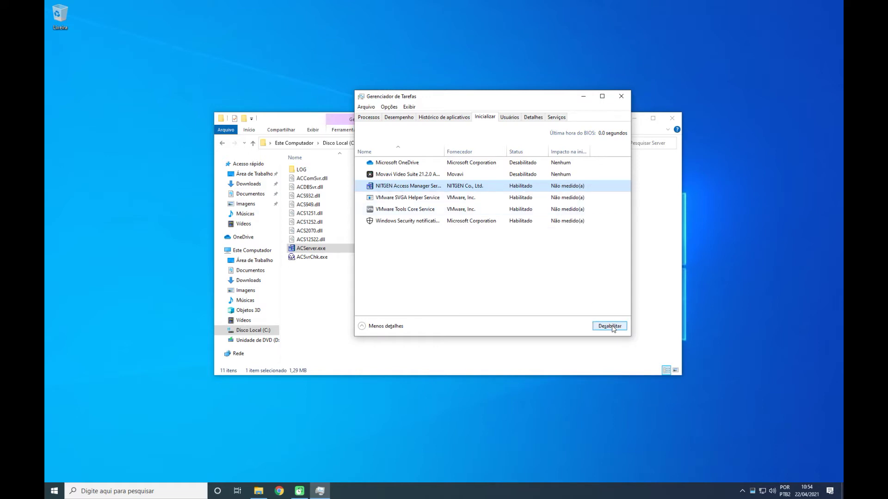
pyautogui.click(621, 96)
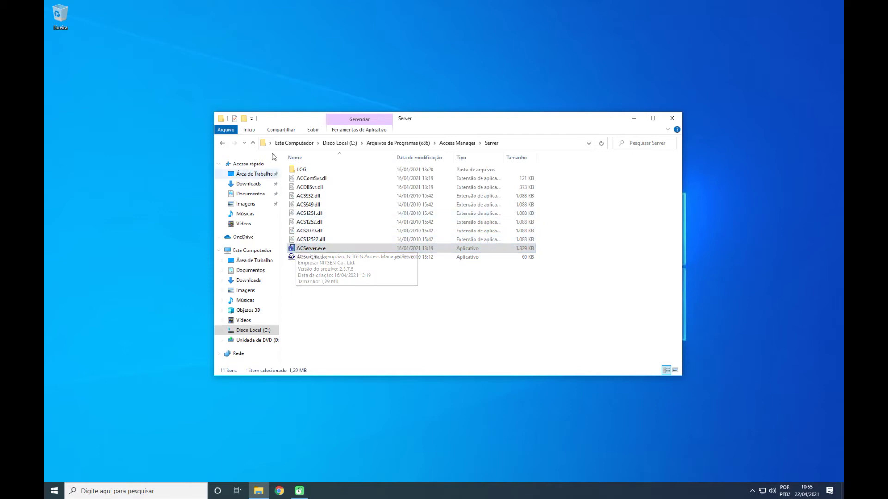
# Run ACRTMngr.exe from Access Manager's RemoteManager folder as administrator and allow it to make changes
pyautogui.click(253, 144)
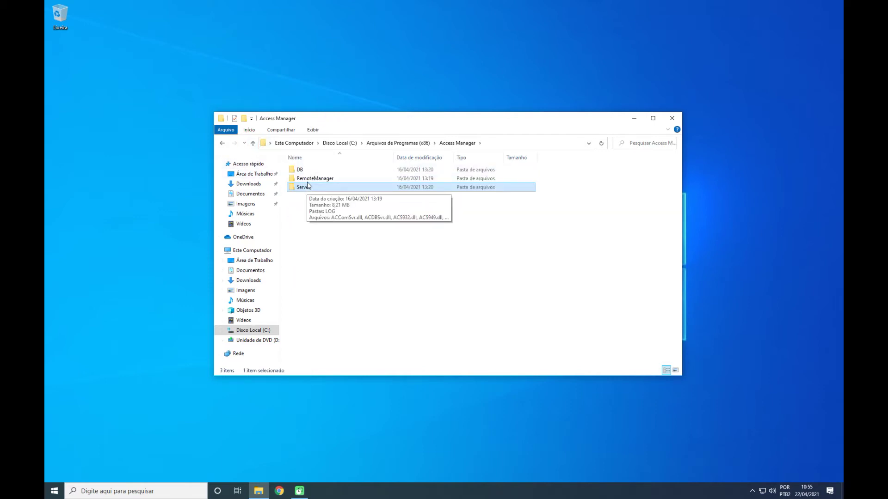
pyautogui.doubleClick(307, 179)
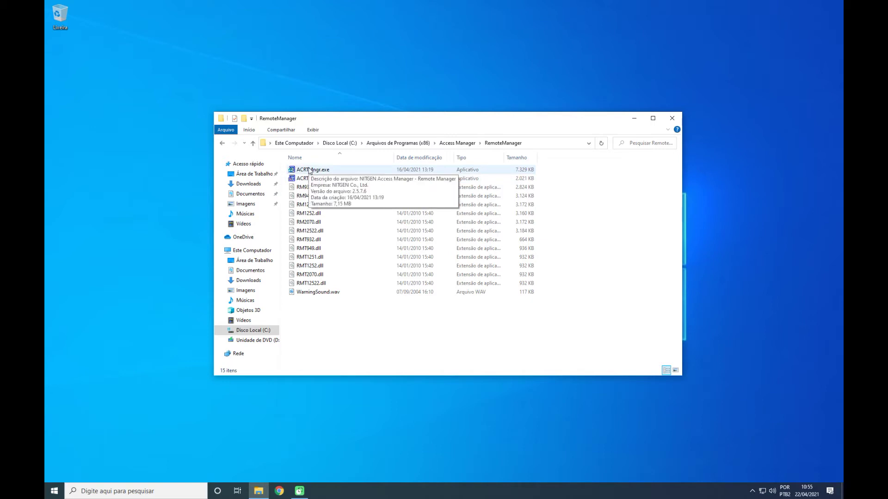
pyautogui.click(310, 171)
pyautogui.rightClick(308, 169)
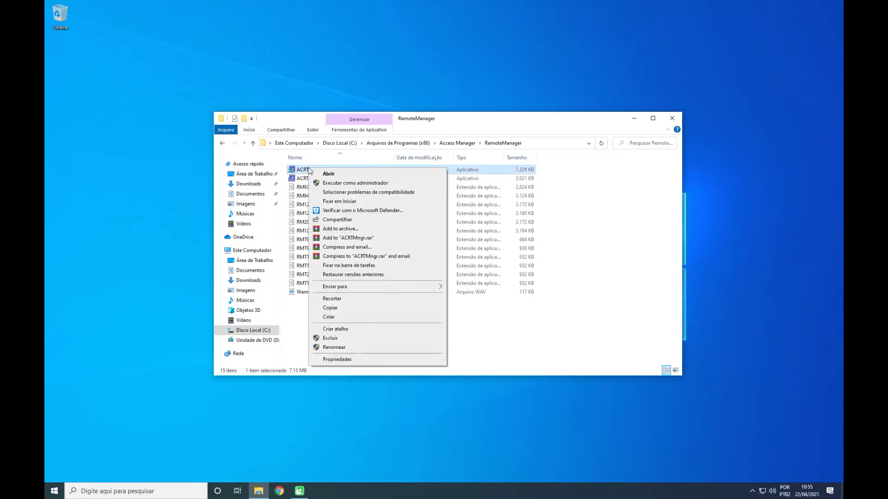
pyautogui.click(331, 184)
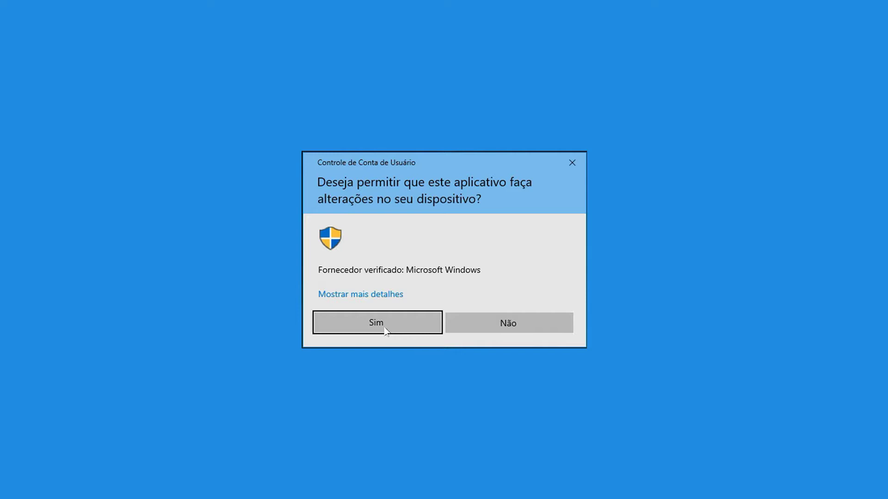
pyautogui.click(386, 331)
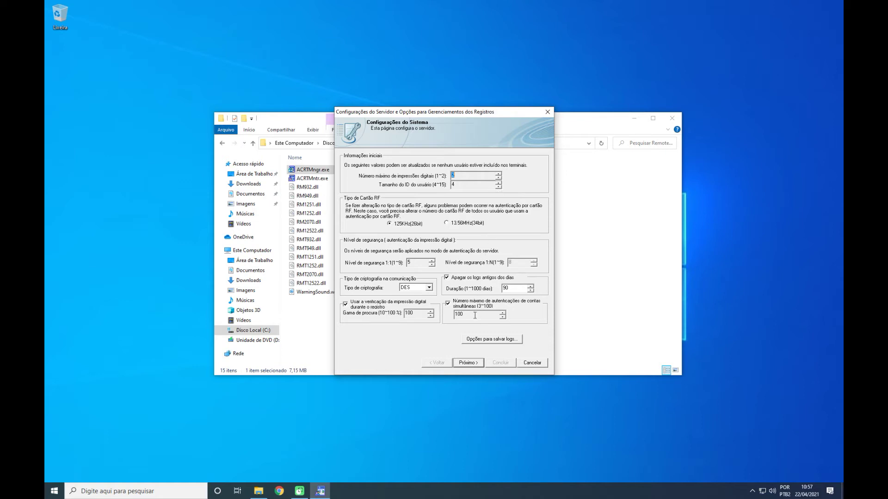
# Accept the shown initial server settings and confirm continuing with values that cannot be reduced
pyautogui.click(471, 363)
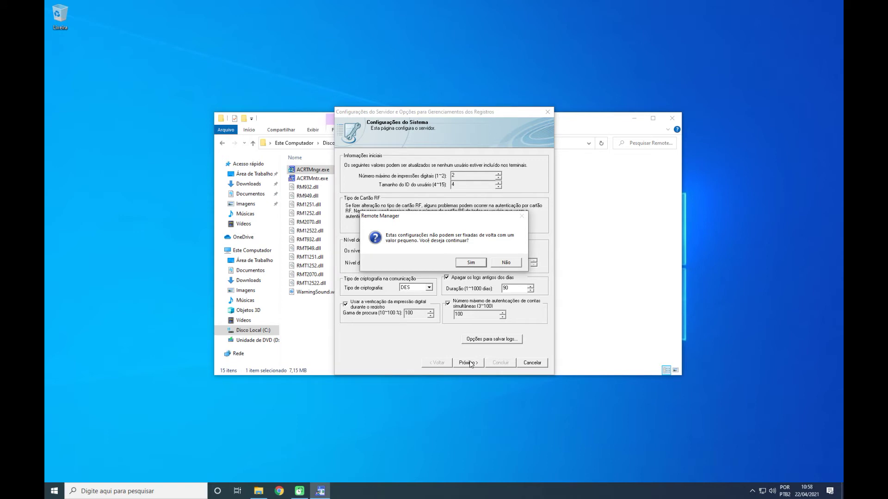
pyautogui.click(471, 262)
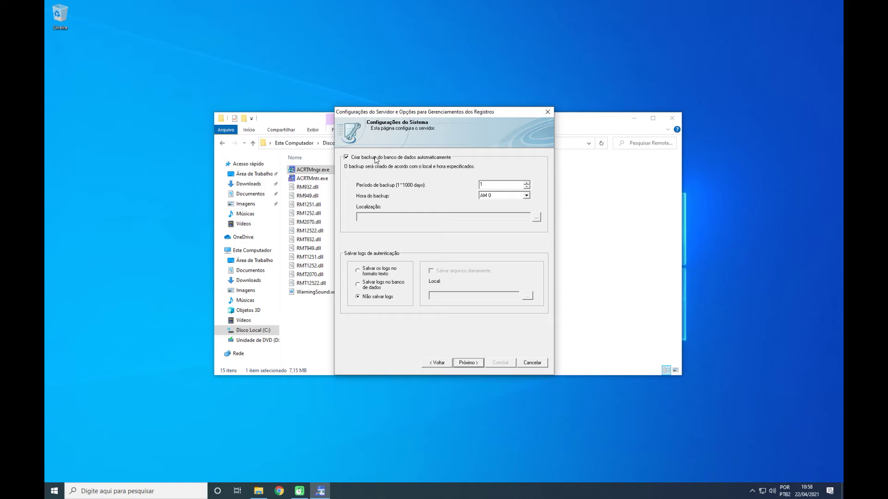
# Set the database backup period to 10 days and its time to PM 5, and turn off automatic backup
pyautogui.doubleClick(481, 185)
pyautogui.write('10')
pyautogui.click(527, 195)
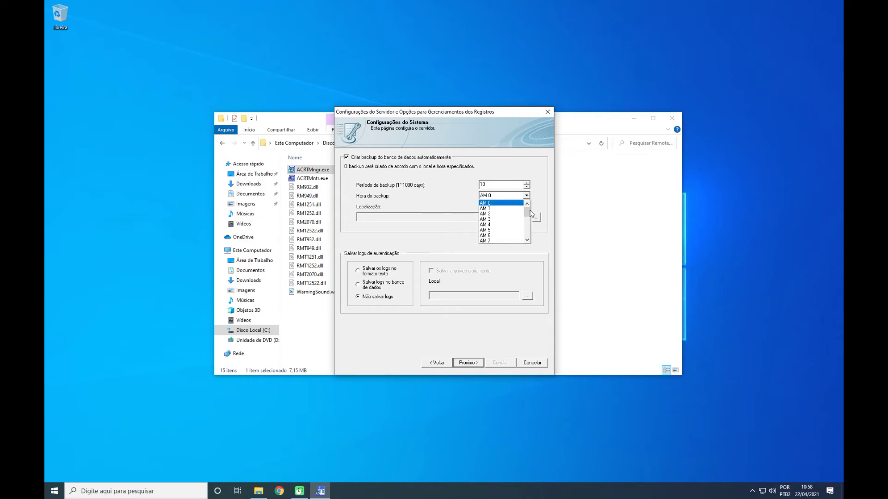
pyautogui.moveTo(528, 212); pyautogui.dragTo(526, 230)
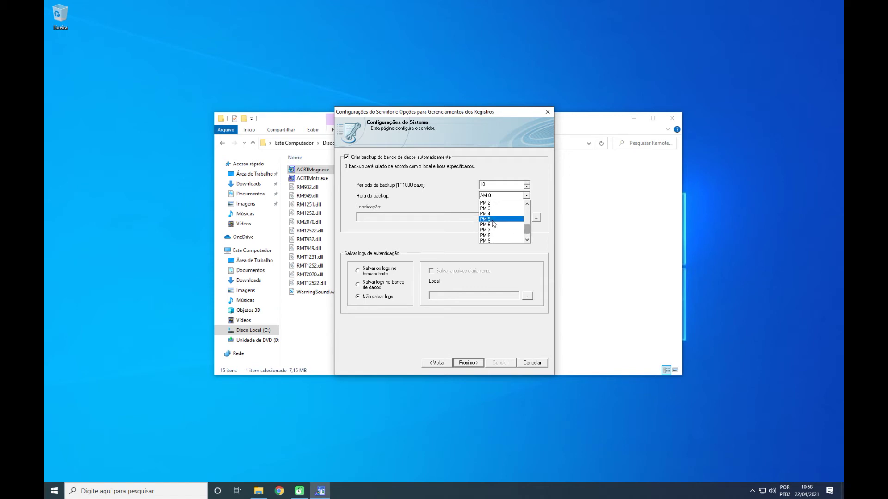
pyautogui.click(492, 219)
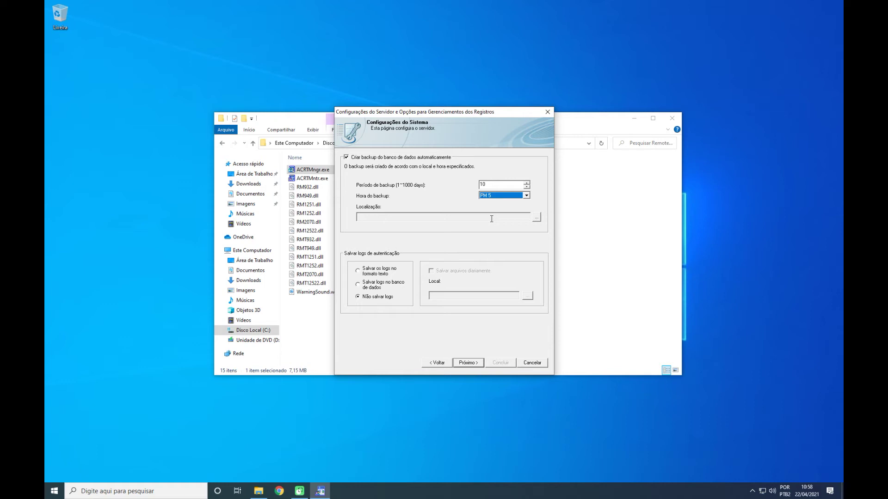
pyautogui.click(537, 218)
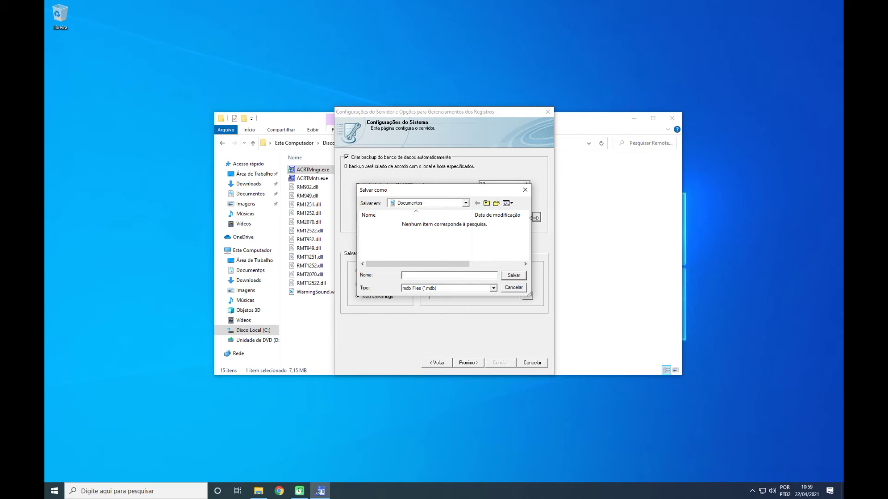
pyautogui.click(519, 288)
pyautogui.click(347, 158)
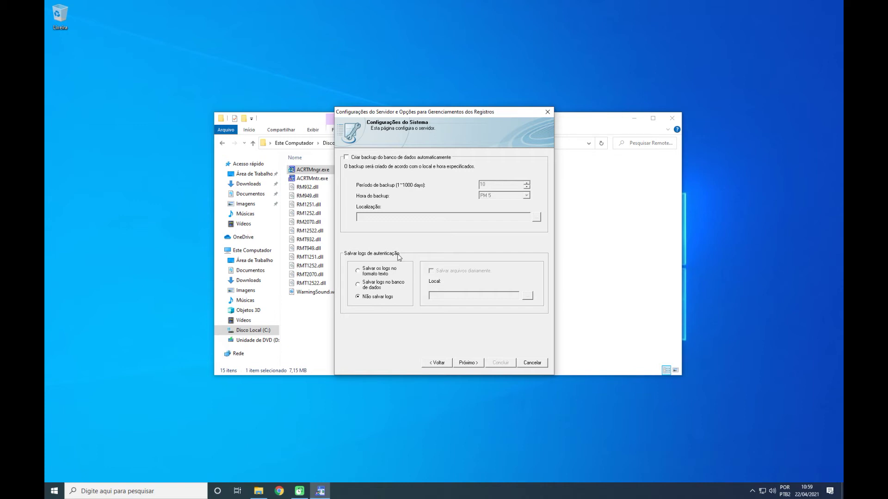
# Try saving authentication logs in text format with daily files, and browse for a storage location
pyautogui.click(358, 272)
pyautogui.click(432, 272)
pyautogui.click(527, 296)
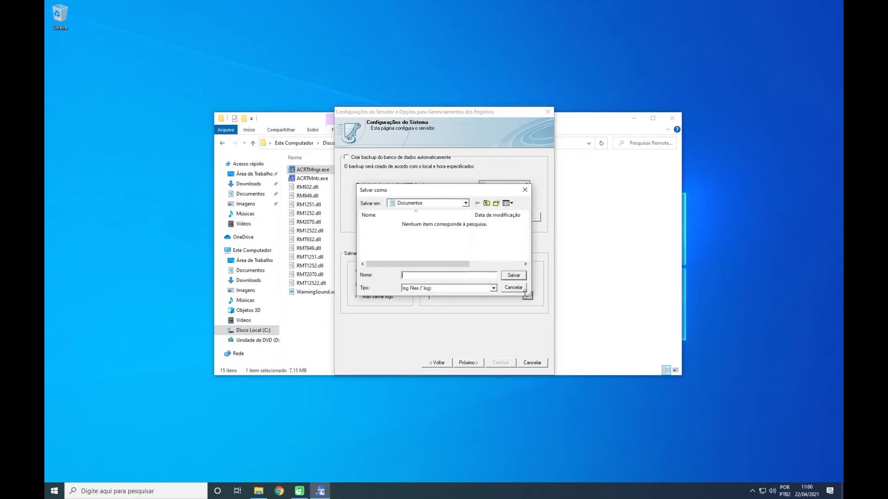
pyautogui.click(517, 288)
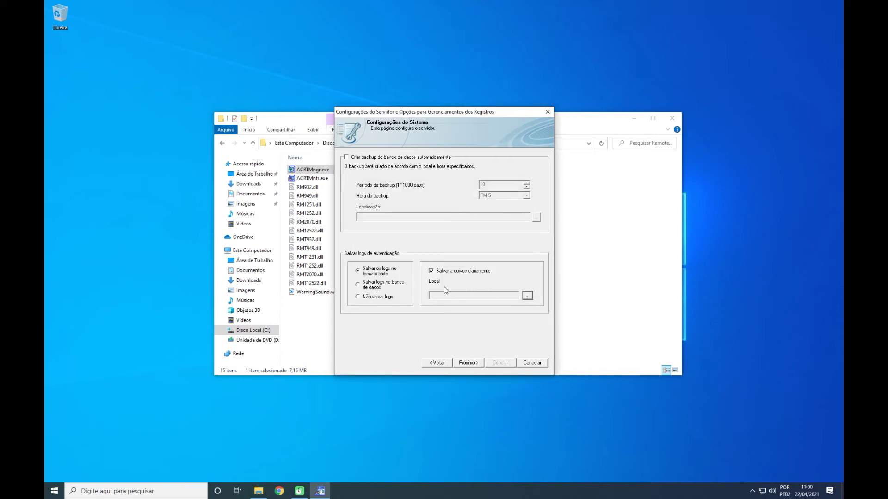
# Choose not to save authentication logs and continue to the administrator registration page
pyautogui.click(359, 297)
pyautogui.click(468, 363)
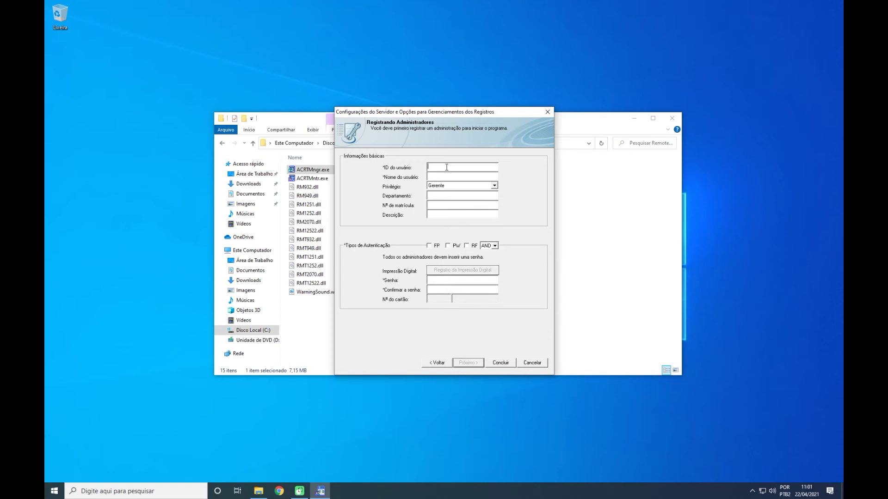
# Enter the administrator's user ID and full name, and select the Gerente privilege
pyautogui.write('07')
pyautogui.click(440, 175)
pyautogui.write('João da Silva')
pyautogui.click(494, 185)
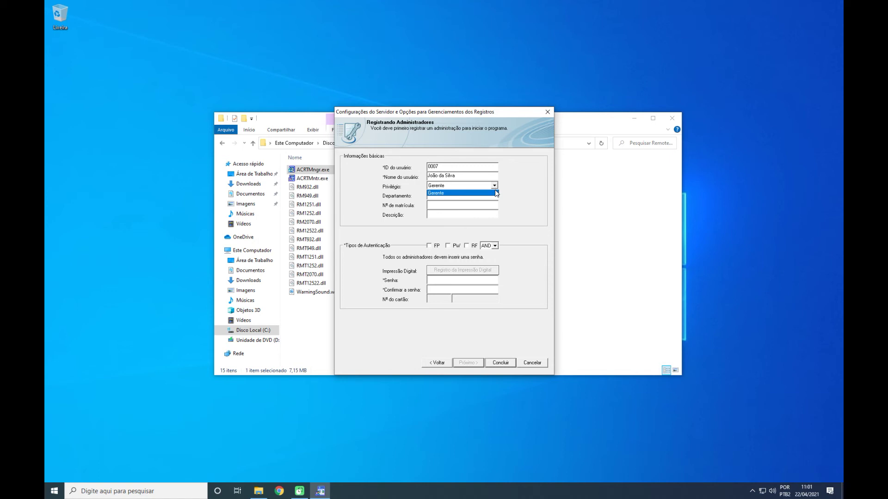
pyautogui.click(496, 193)
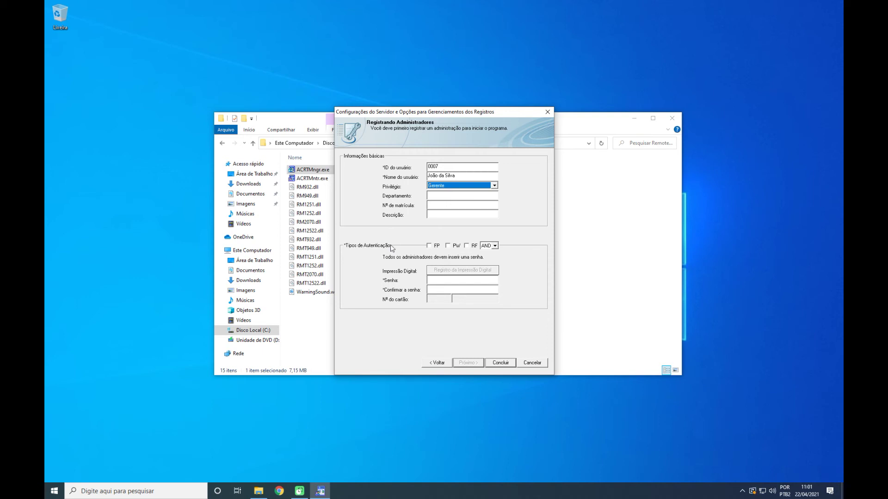
# Enable FP authentication for the administrator and enroll the fingerprints of the left index finger and thumb
pyautogui.click(429, 246)
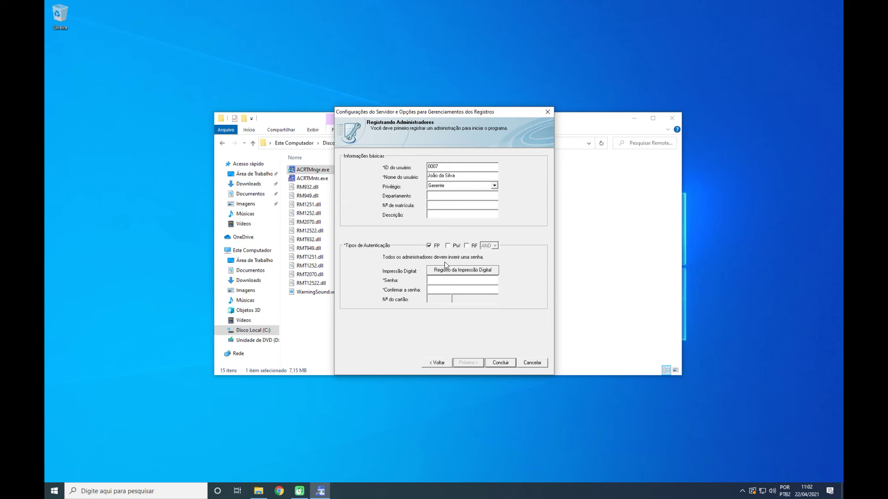
pyautogui.click(456, 273)
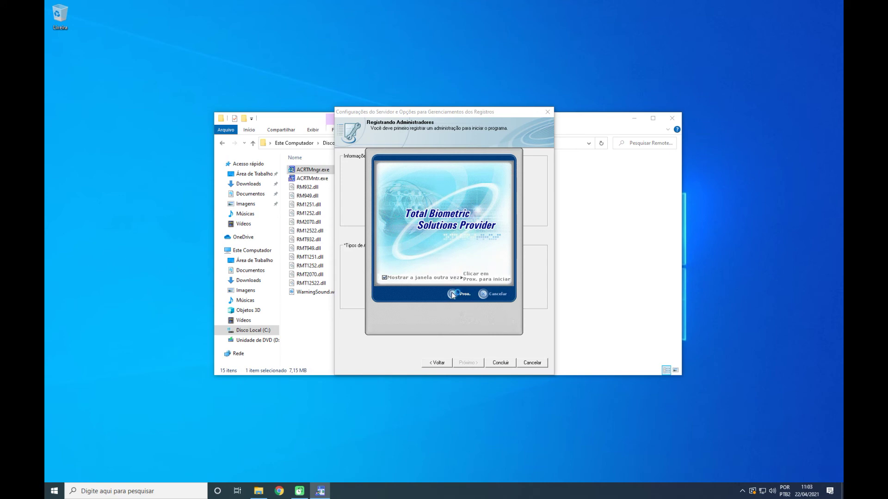
pyautogui.click(452, 295)
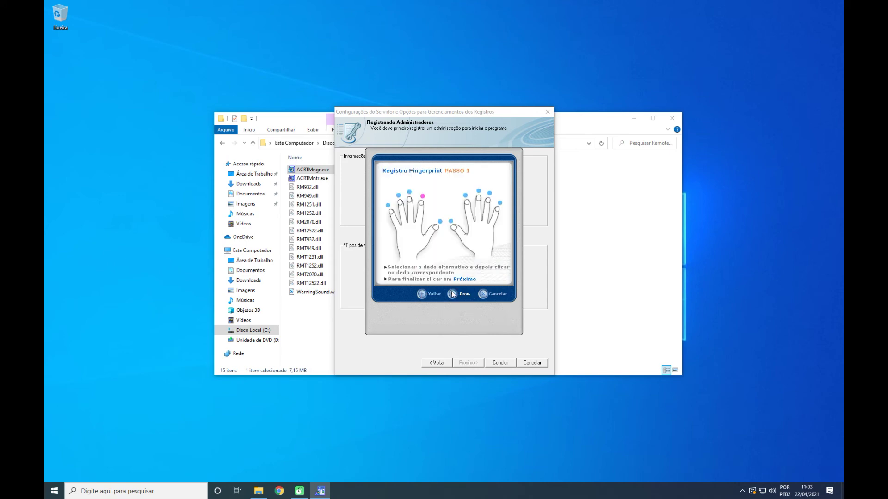
pyautogui.click(421, 197)
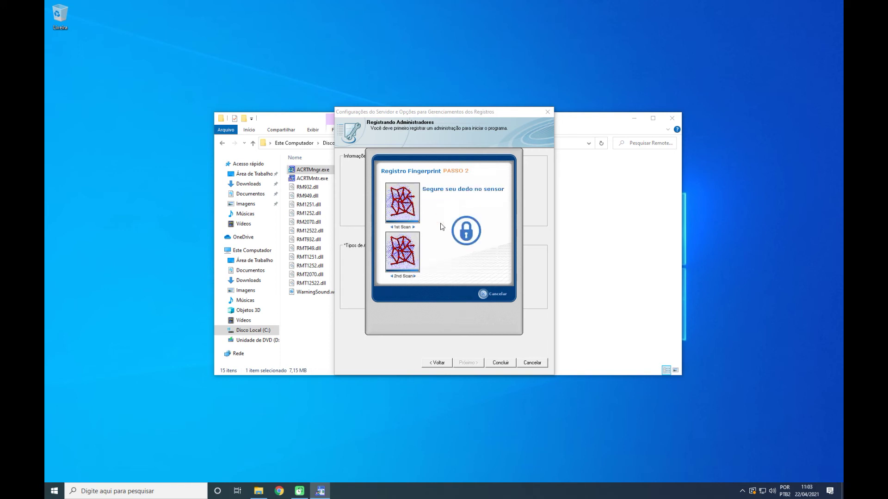
pyautogui.click(456, 294)
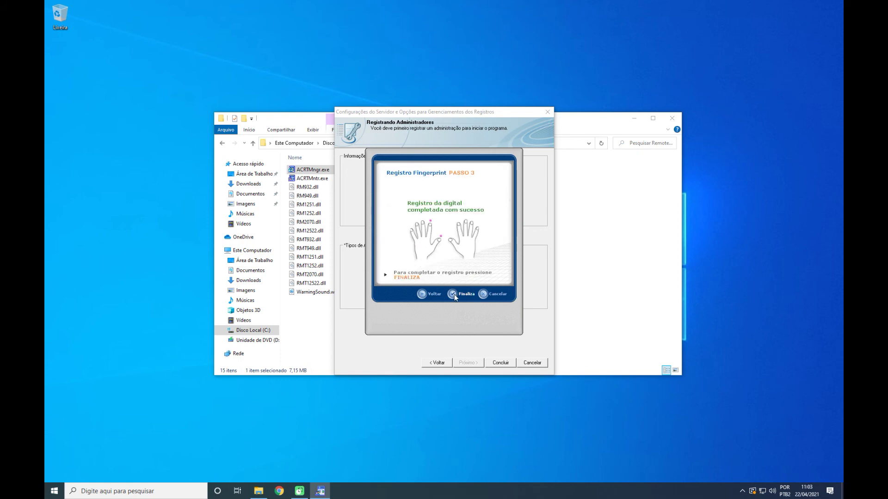
# Enable PW authentication, enter and confirm the administrator's password, and try the RF card option, leaving it off
pyautogui.click(448, 246)
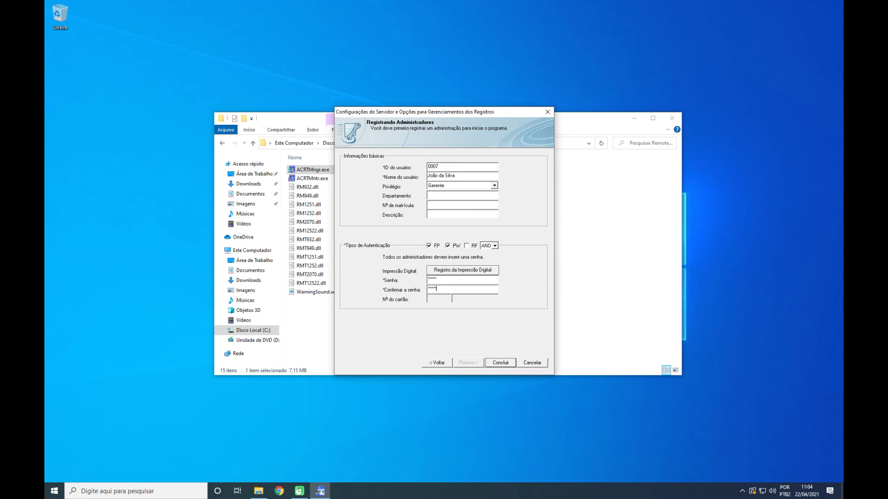
pyautogui.click(467, 246)
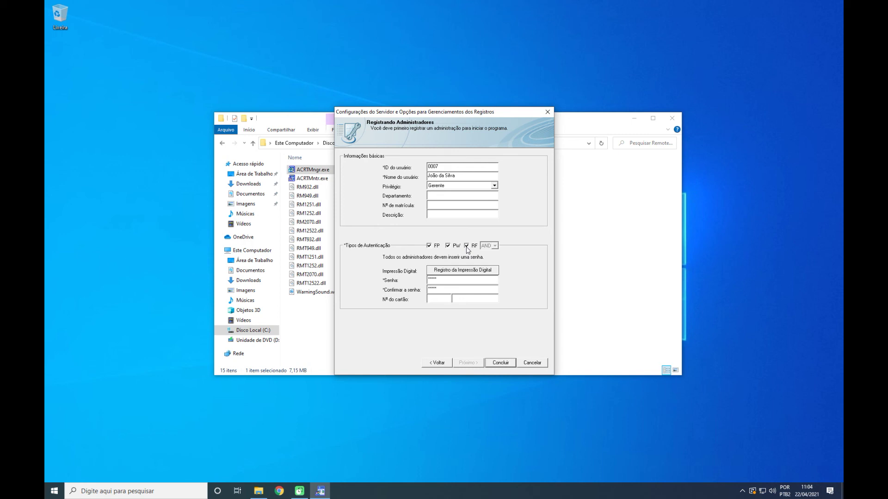
pyautogui.click(466, 246)
# Combine the fingerprint and password authentication types with OR and finish the administrator registration
pyautogui.click(495, 246)
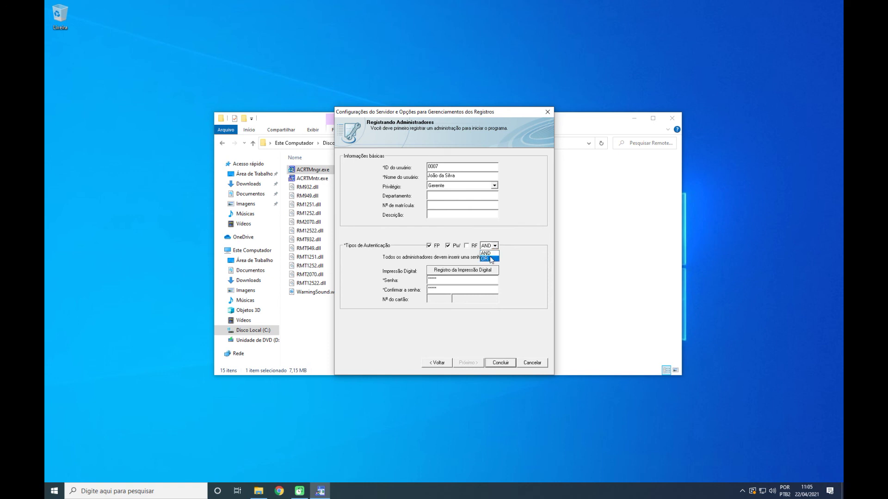
pyautogui.click(490, 259)
pyautogui.click(504, 362)
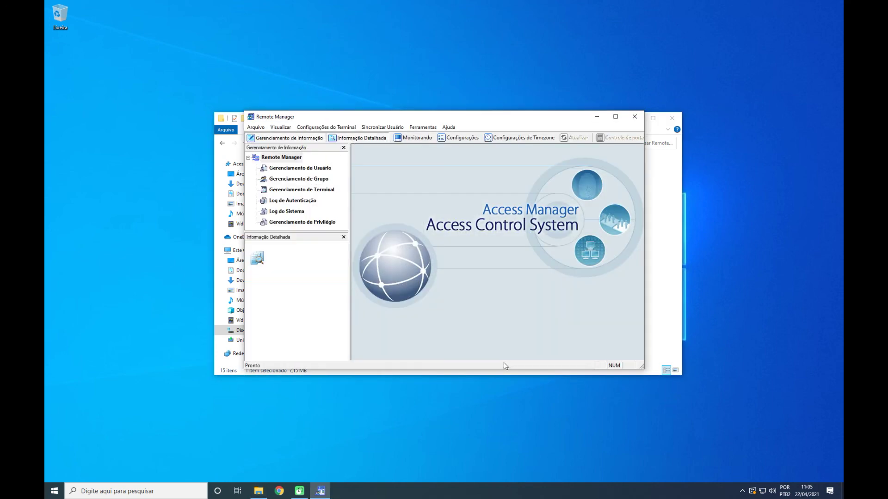
# Delete the user with the Visitante privilege in user management and close Remote Manager
pyautogui.click(316, 169)
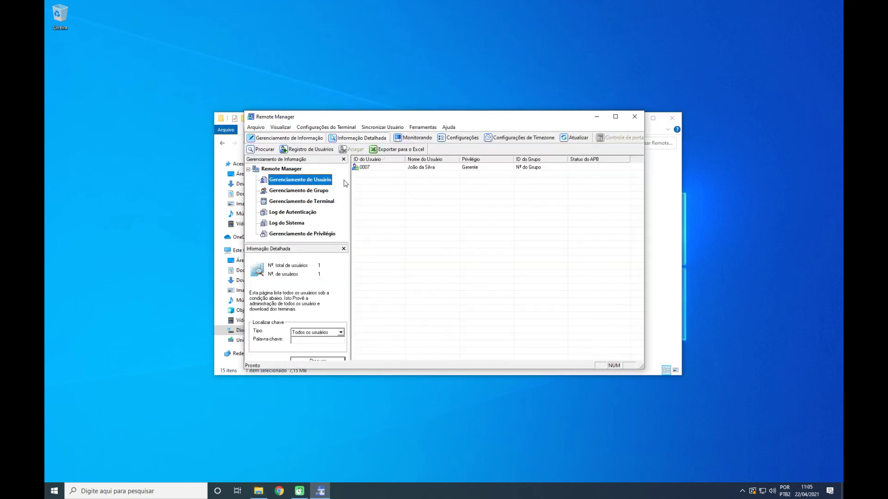
pyautogui.click(387, 168)
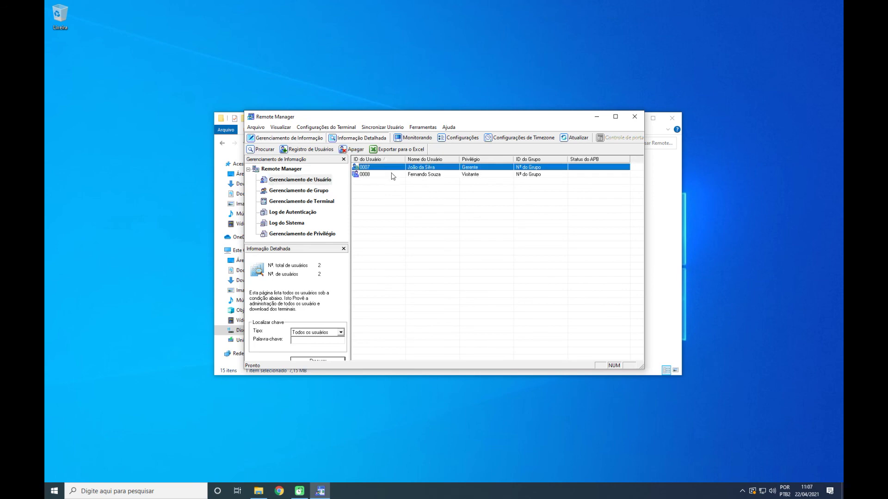
pyautogui.click(394, 175)
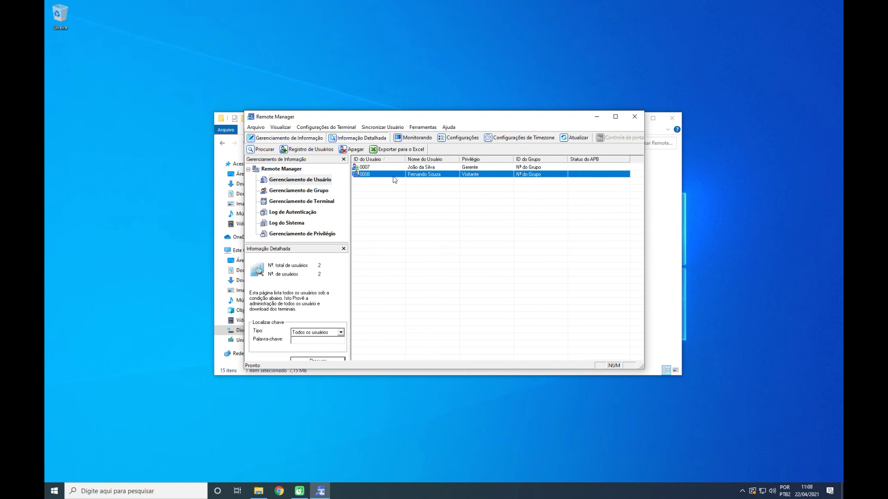
pyautogui.click(356, 149)
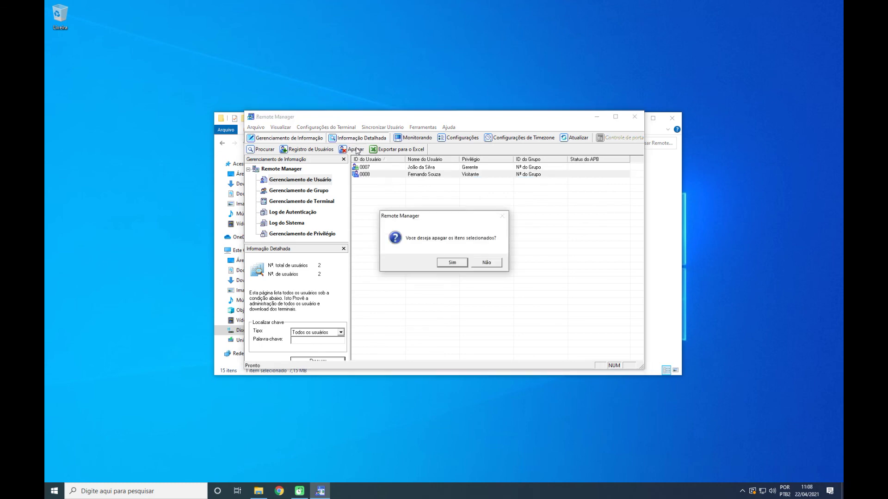
pyautogui.click(452, 263)
pyautogui.click(260, 129)
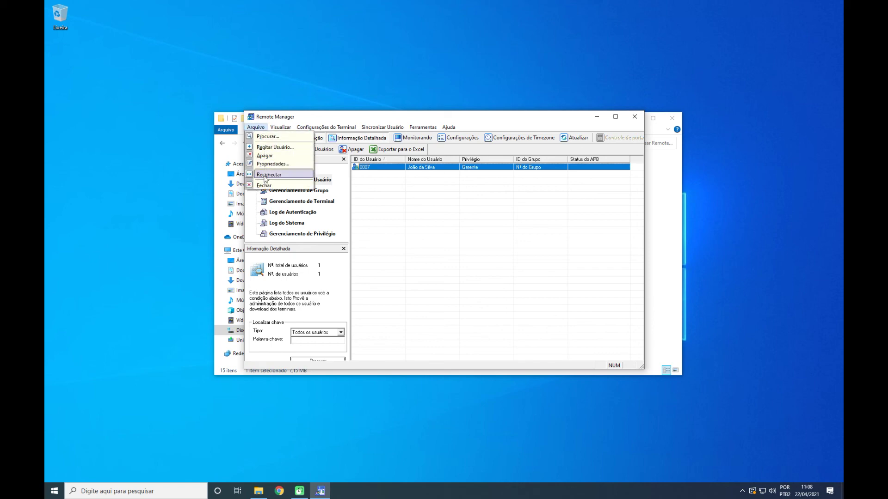
pyautogui.click(264, 186)
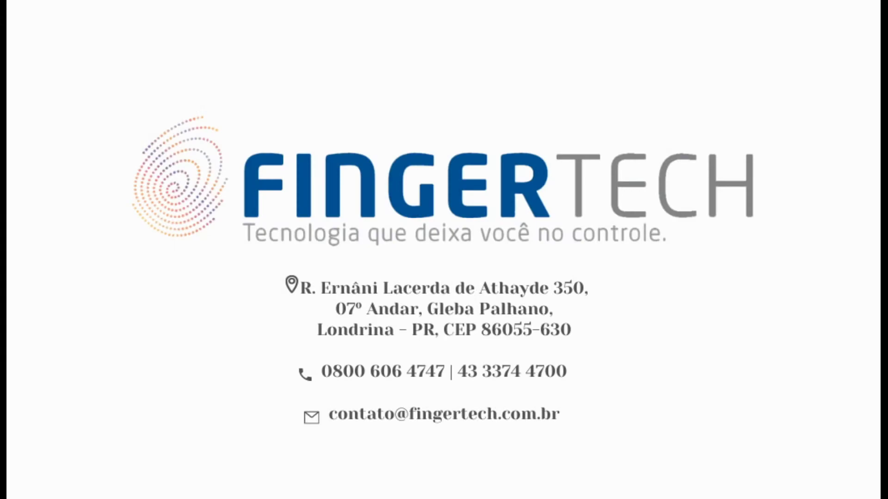